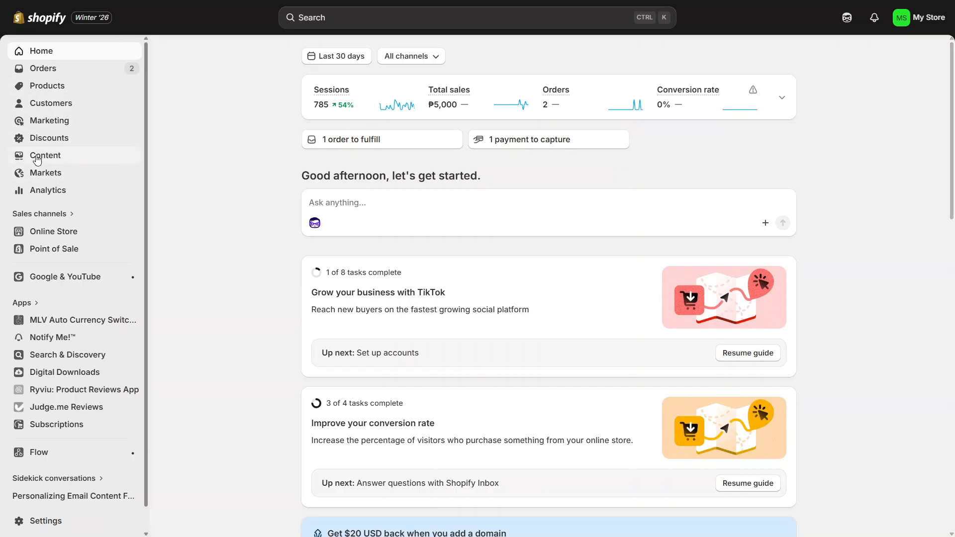
Open the blog management area and set the style blog's title to "Style Guides"
{"action": "left_click", "coordinate": [60, 157]}
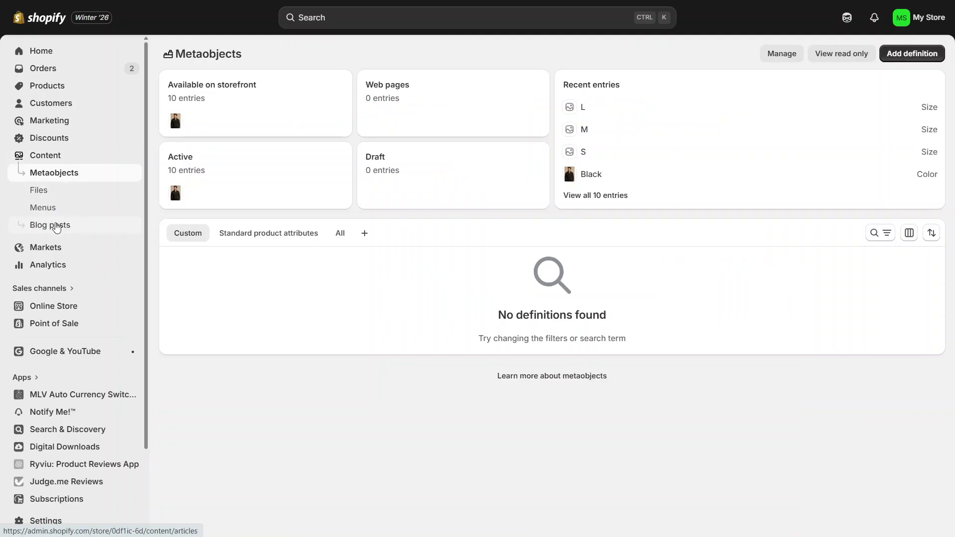
{"action": "left_click", "coordinate": [65, 229]}
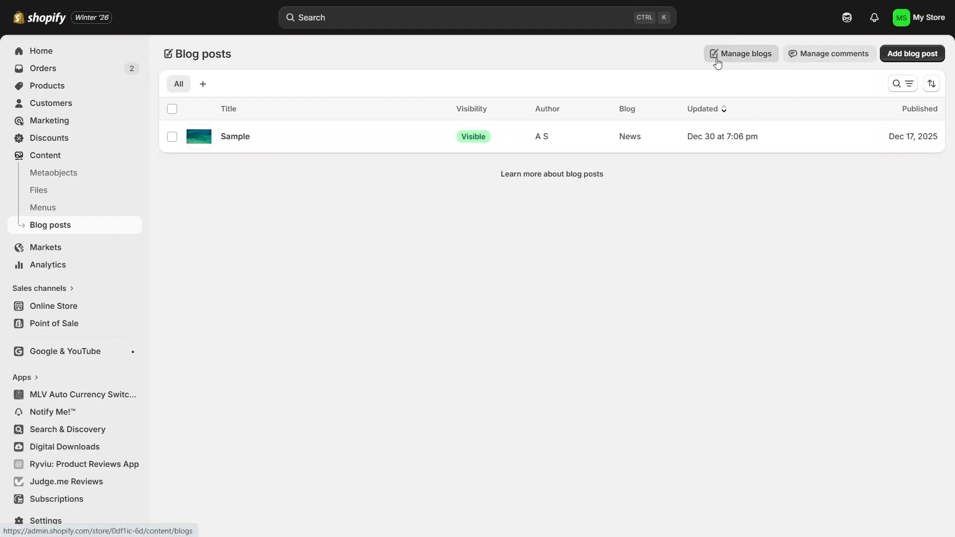
{"action": "left_click", "coordinate": [757, 54]}
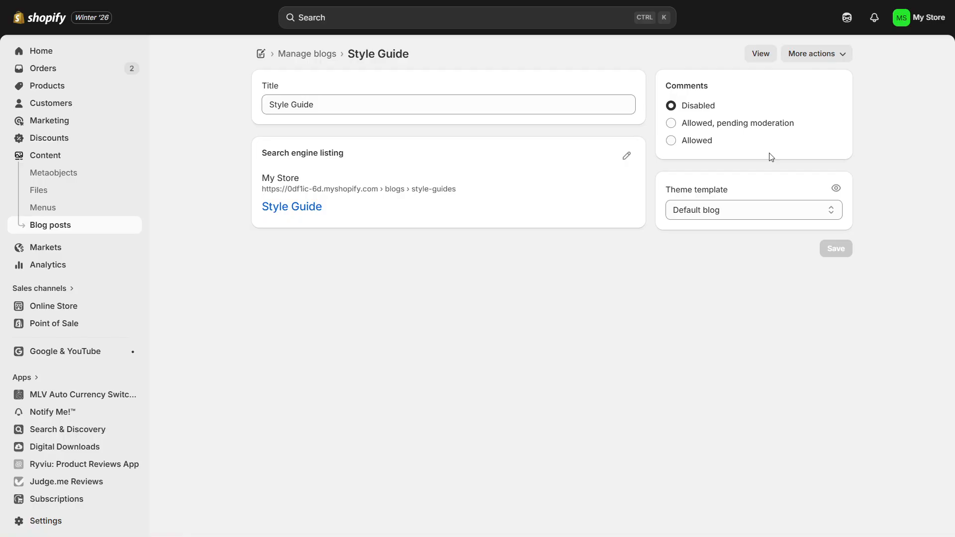
{"action": "triple_click", "coordinate": [529, 110]}
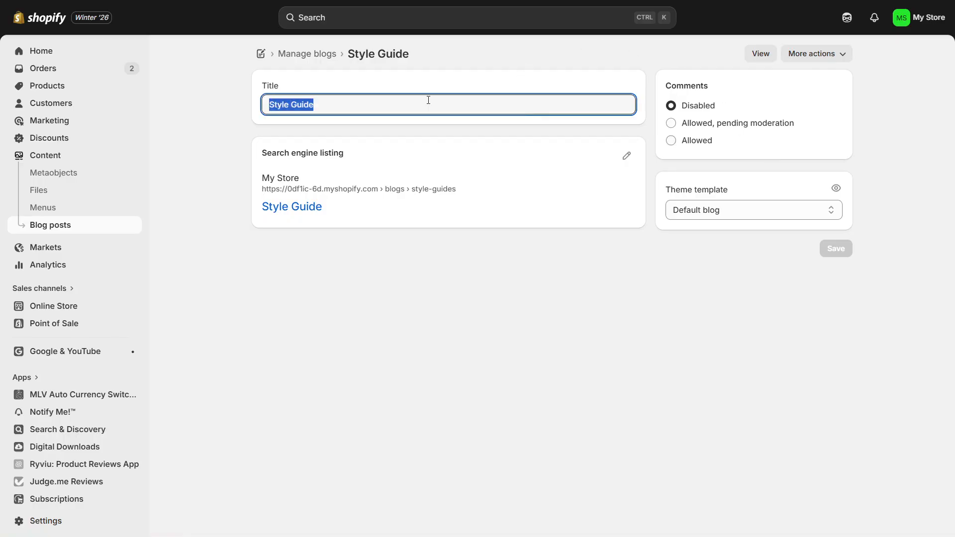
{"action": "left_click", "coordinate": [332, 102]}
{"action": "type", "text": "s"}
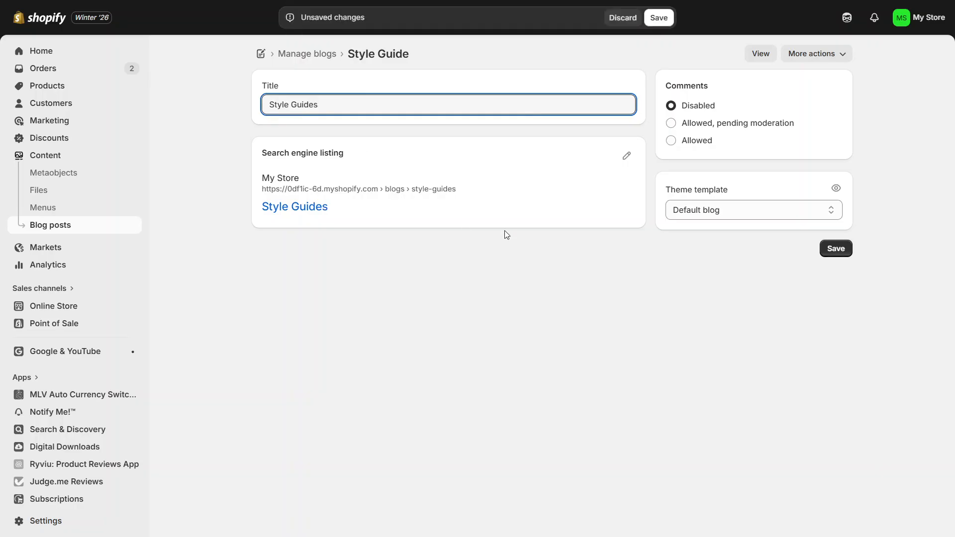
Open the blog's search engine listing for editing and review the page title and meta description fields
{"action": "left_click", "coordinate": [627, 156]}
{"action": "left_click", "coordinate": [390, 258]}
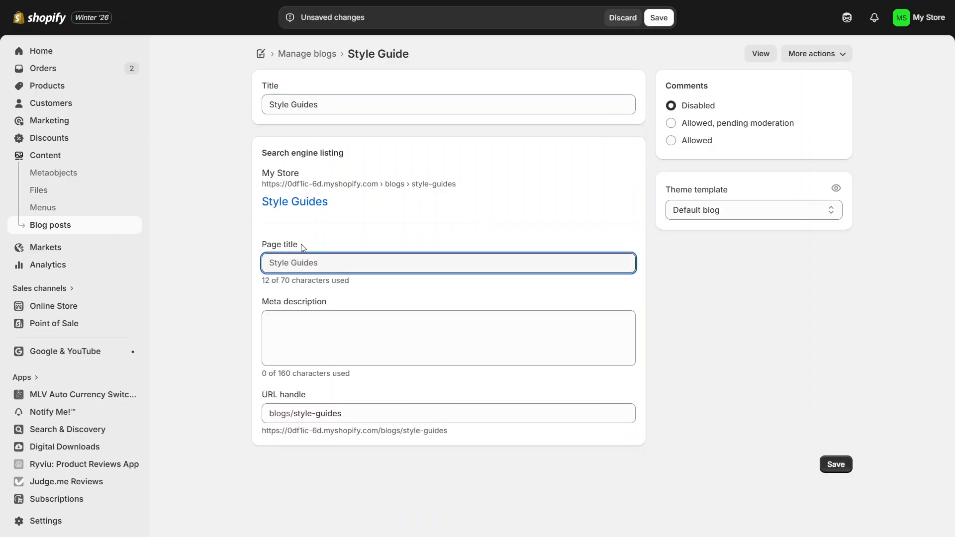
{"action": "left_click_drag", "start_coordinate": [303, 247], "coordinate": [255, 247]}
{"action": "left_click_drag", "start_coordinate": [337, 302], "coordinate": [259, 297]}
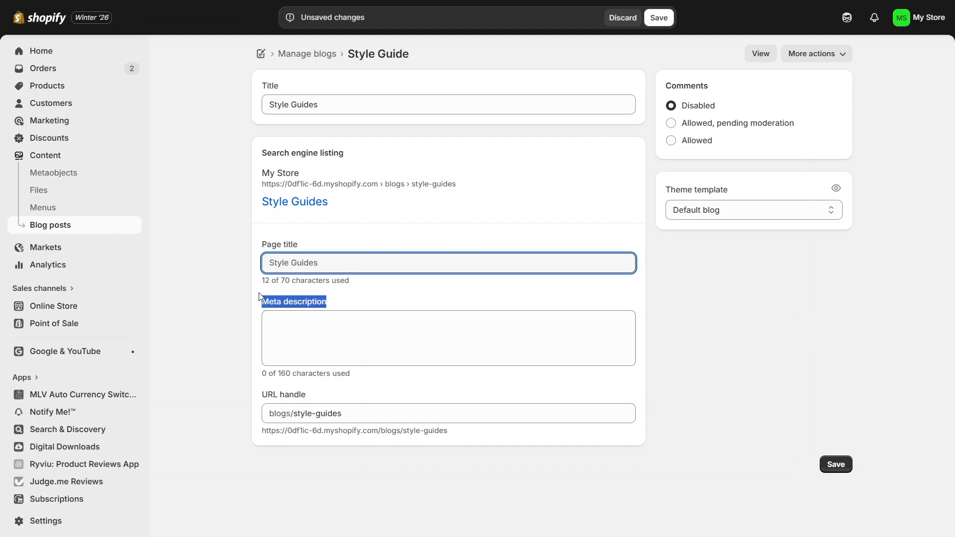
{"action": "left_click", "coordinate": [785, 286]}
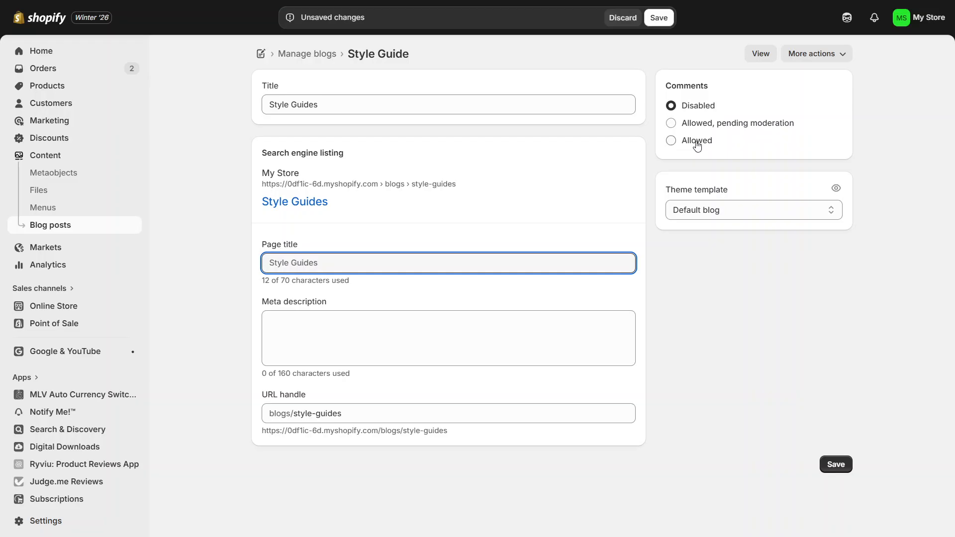
Choose the Default blog theme template for the blog and save it
{"action": "left_click", "coordinate": [701, 213]}
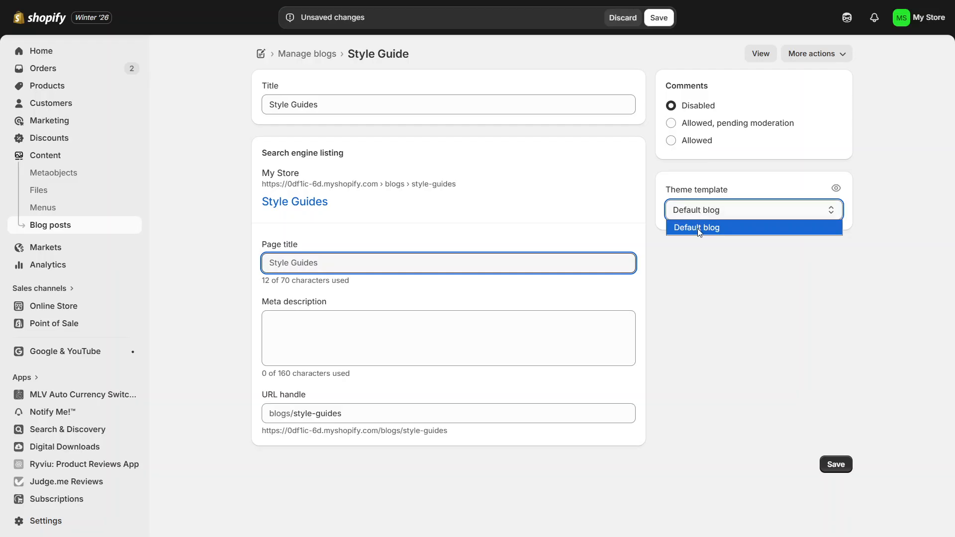
{"action": "left_click", "coordinate": [699, 229]}
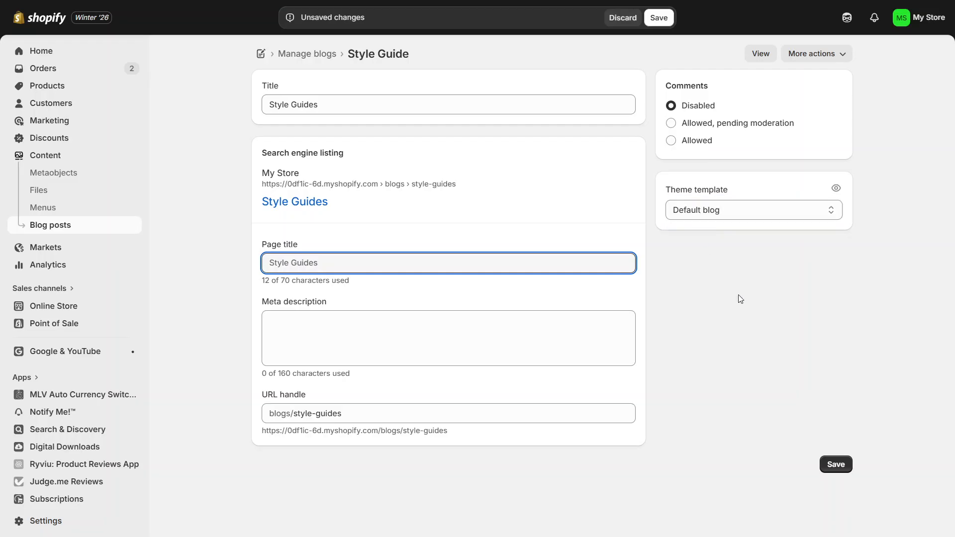
{"action": "left_click", "coordinate": [836, 464]}
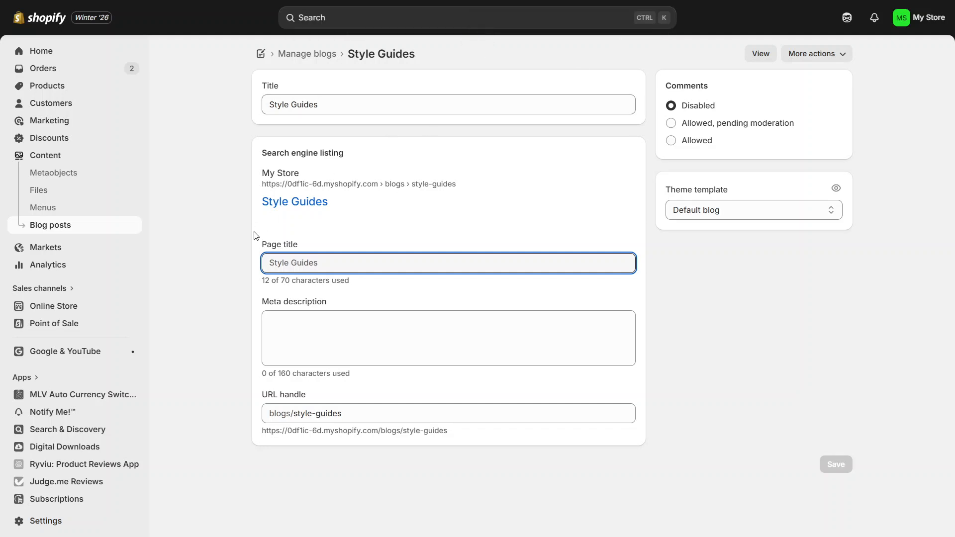
Create a blog post titled "5 Easy Style Tips" and paste the article text into its content
{"action": "left_click", "coordinate": [110, 230]}
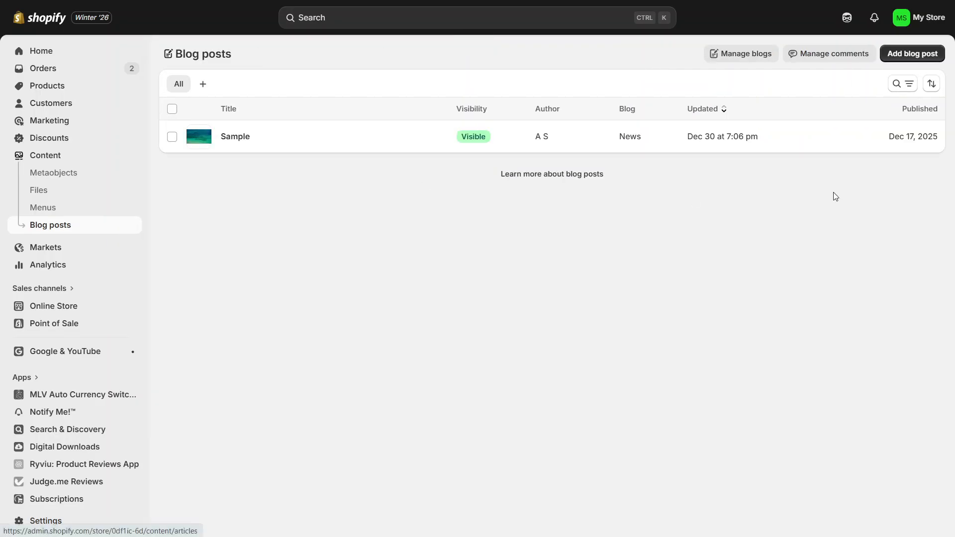
{"action": "left_click", "coordinate": [894, 57]}
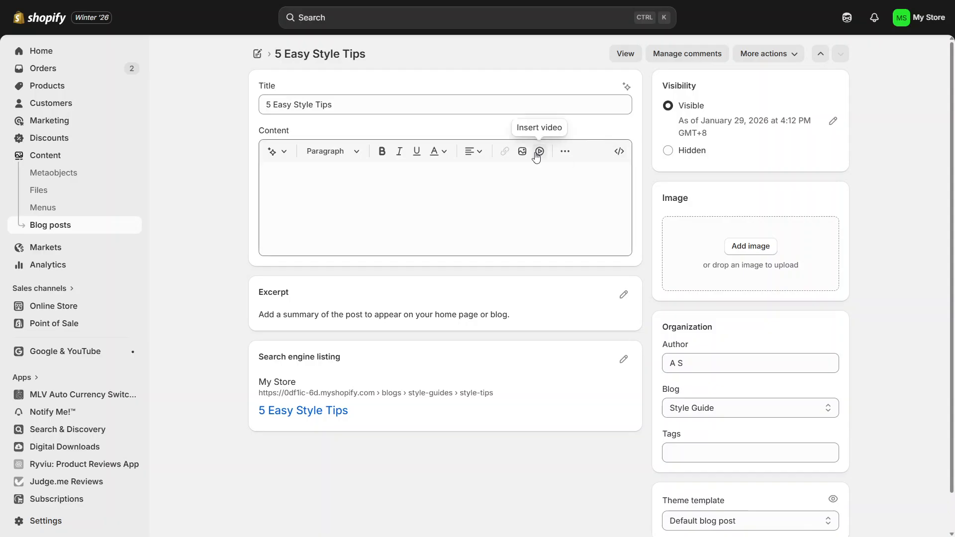
{"action": "triple_click", "coordinate": [494, 96]}
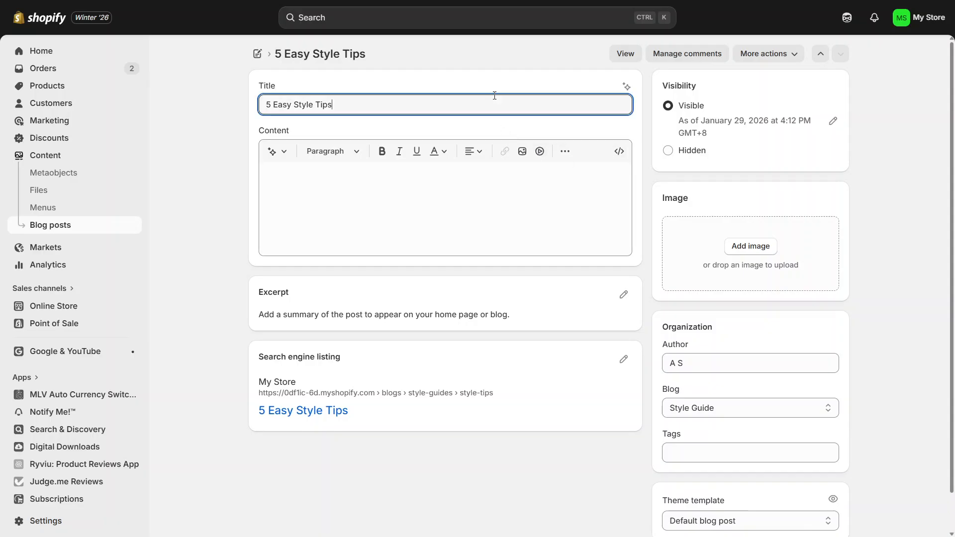
{"action": "left_click", "coordinate": [377, 217]}
{"action": "key", "text": "ctrl+v"}
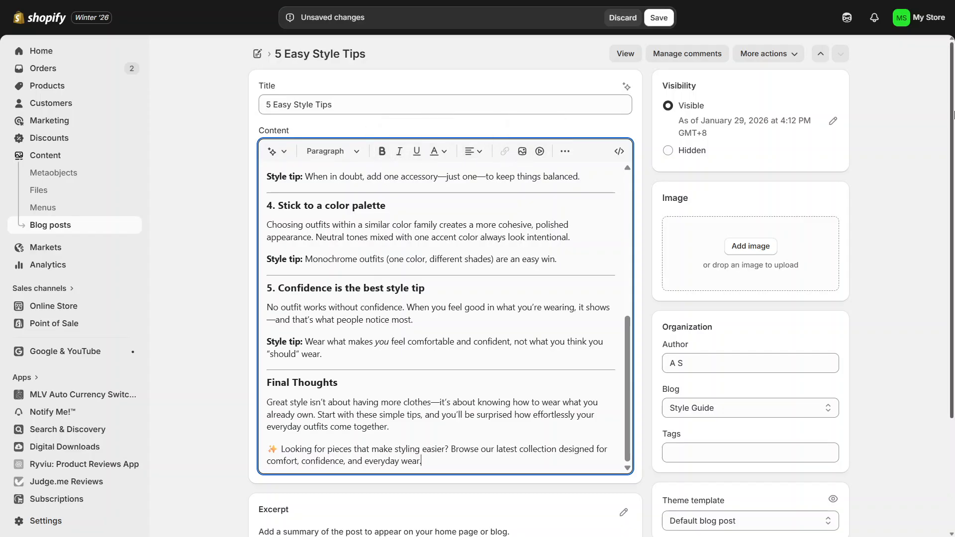
Open the post's excerpt and search engine listing for editing and review their fields
{"action": "scroll", "coordinate": [625, 336], "scroll_direction": "down", "scroll_amount": 3}
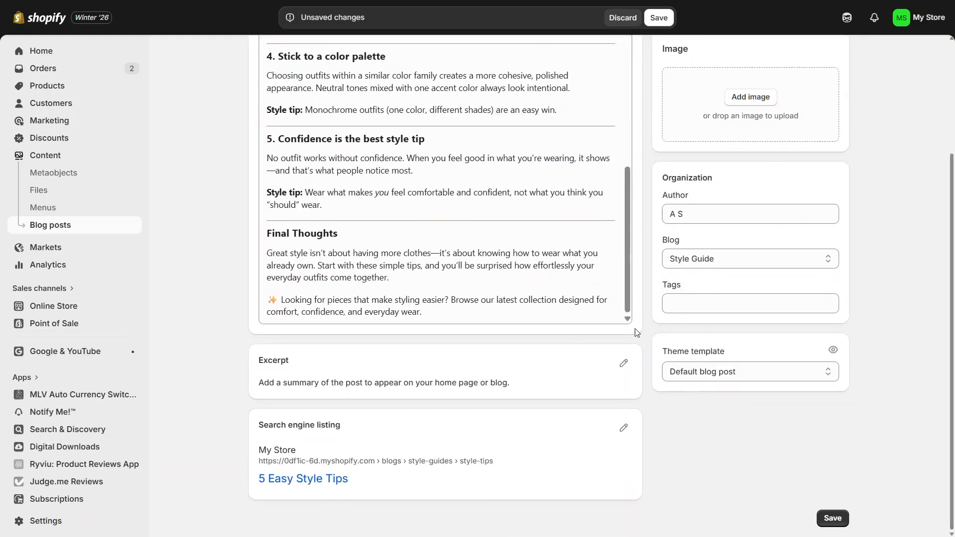
{"action": "left_click", "coordinate": [624, 364]}
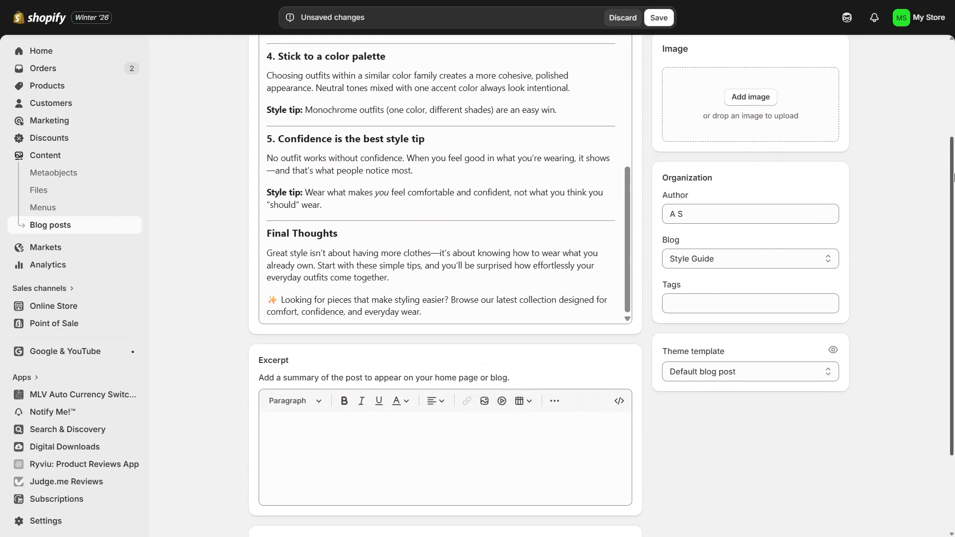
{"action": "scroll", "coordinate": [953, 402], "scroll_direction": "down", "scroll_amount": 3}
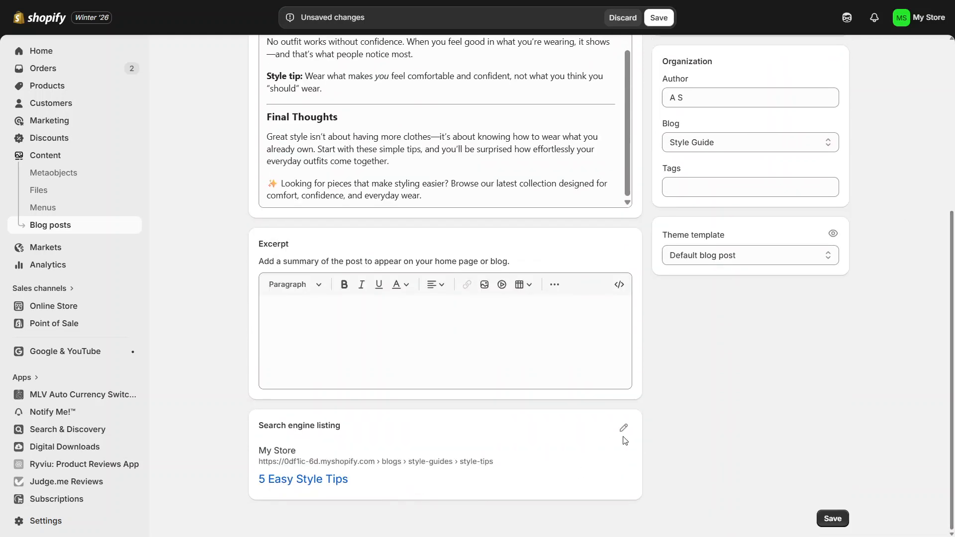
{"action": "left_click", "coordinate": [623, 427]}
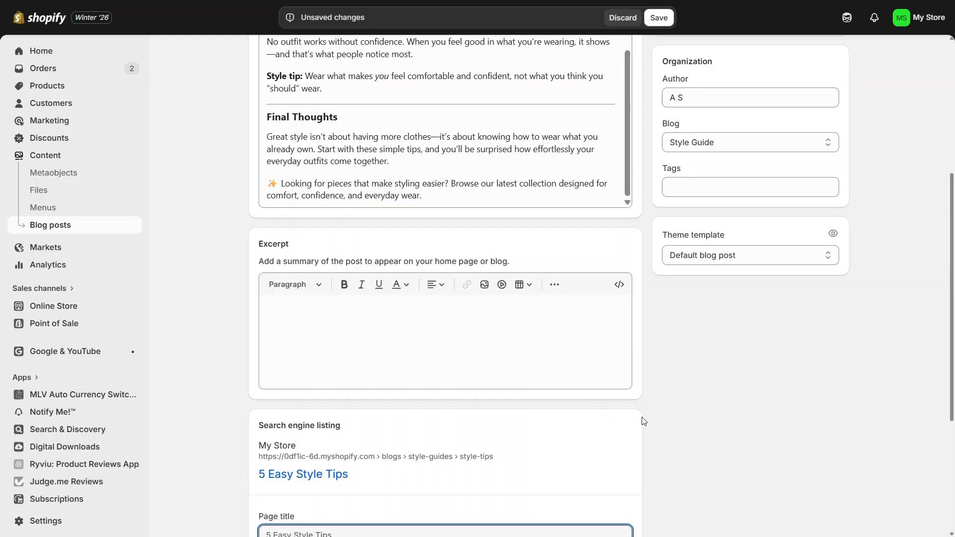
{"action": "scroll", "coordinate": [953, 302], "scroll_direction": "down", "scroll_amount": 5}
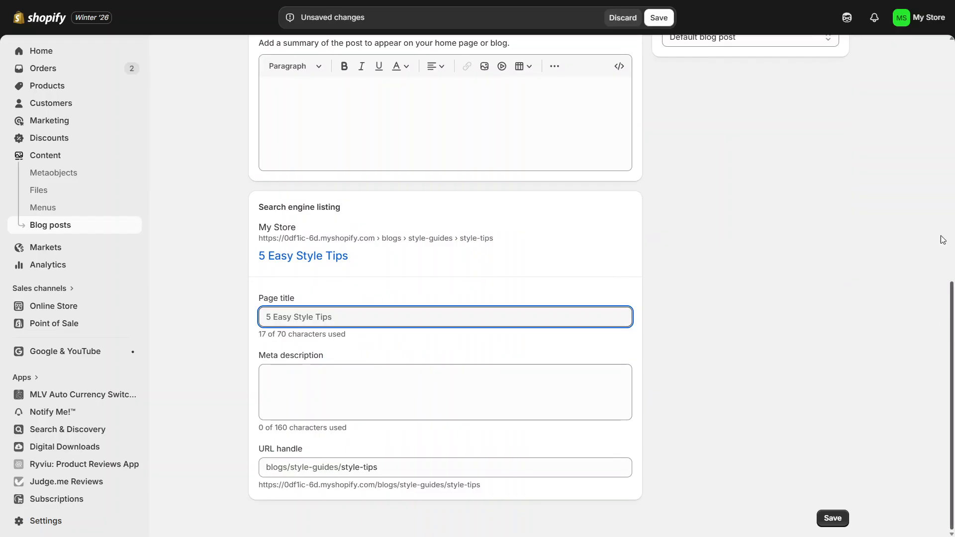
{"action": "scroll", "coordinate": [942, 240], "scroll_direction": "up", "scroll_amount": 5}
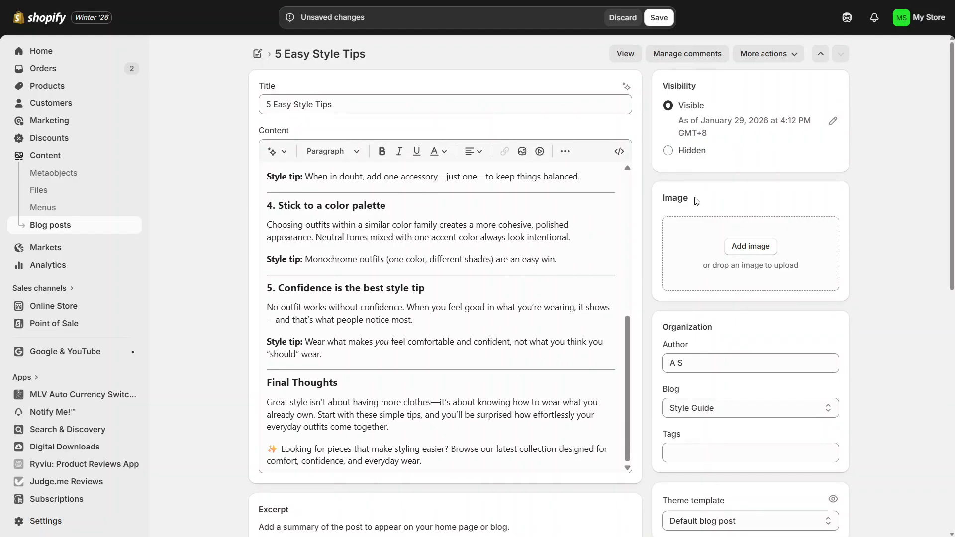
Review the post's image and author settings and assign the post to the Style Guide blog
{"action": "left_click_drag", "start_coordinate": [695, 199], "coordinate": [665, 198]}
{"action": "left_click", "coordinate": [742, 363]}
{"action": "left_click", "coordinate": [874, 379]}
{"action": "left_click", "coordinate": [803, 409]}
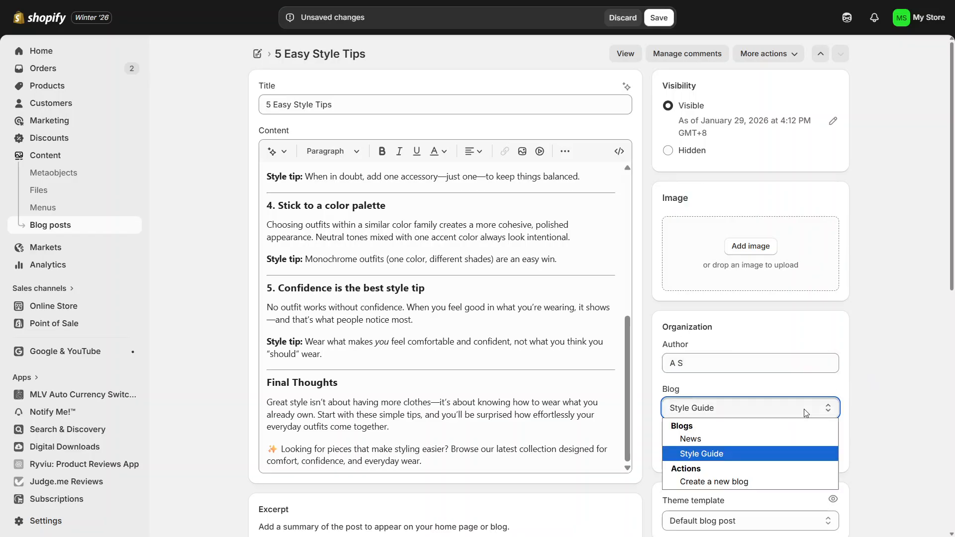
{"action": "left_click", "coordinate": [746, 454]}
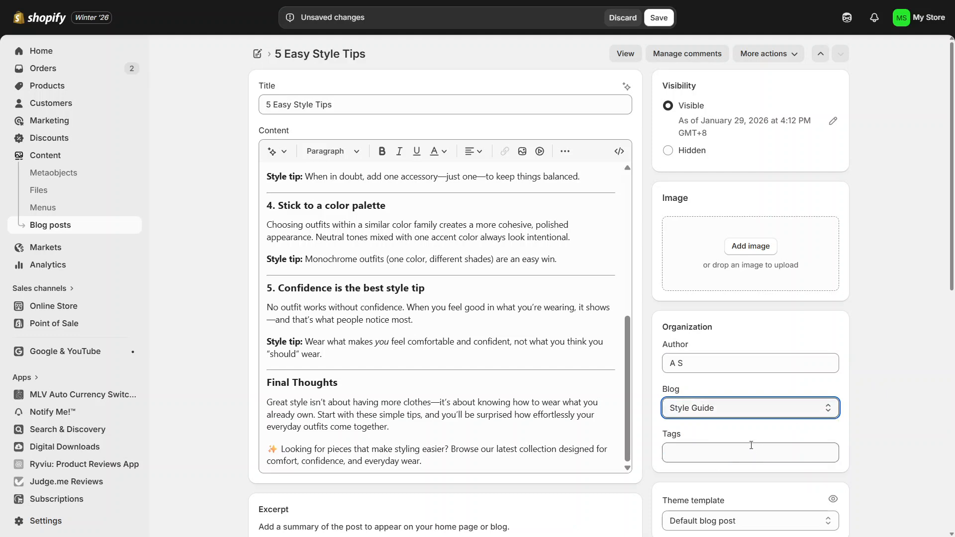
Keep the Default blog post theme template and save the blog post
{"action": "left_click_drag", "start_coordinate": [952, 277], "coordinate": [953, 404]}
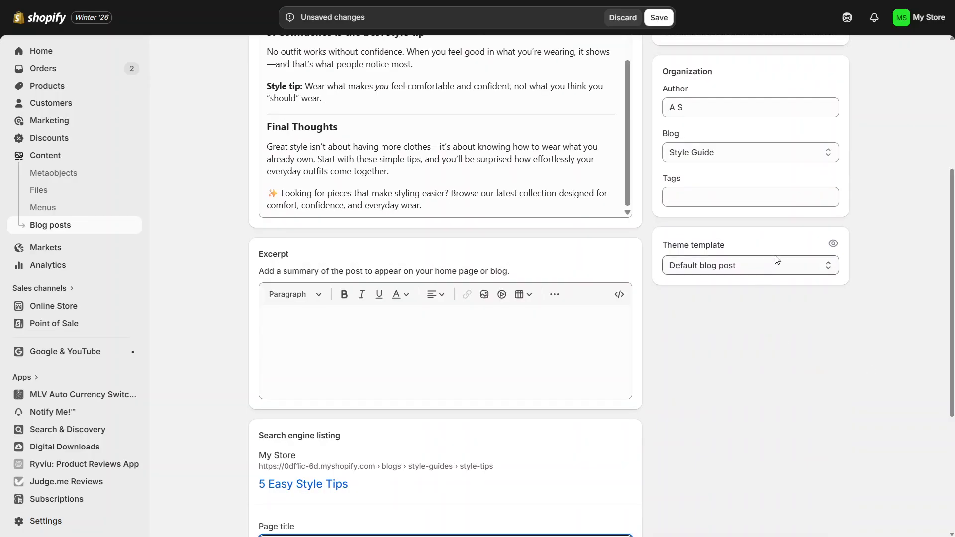
{"action": "left_click", "coordinate": [777, 260]}
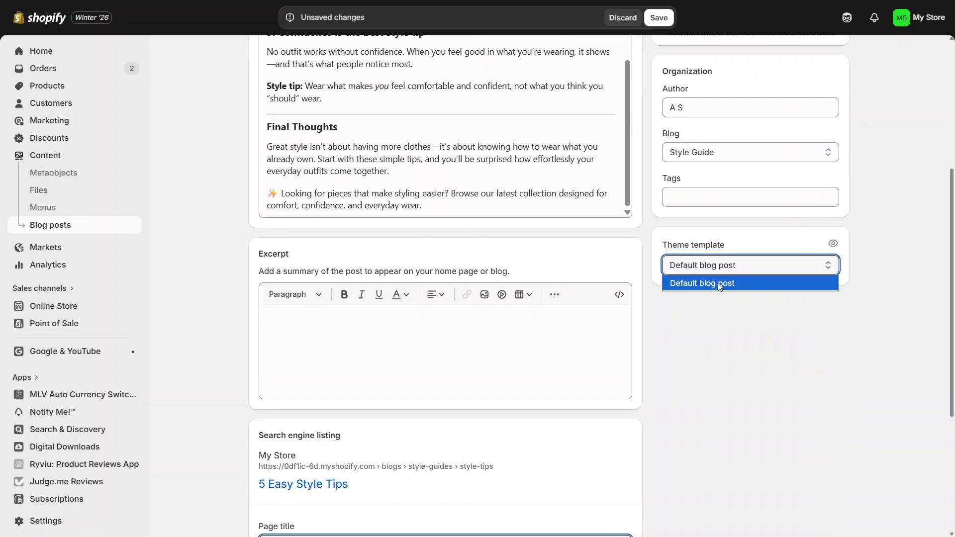
{"action": "left_click", "coordinate": [715, 390]}
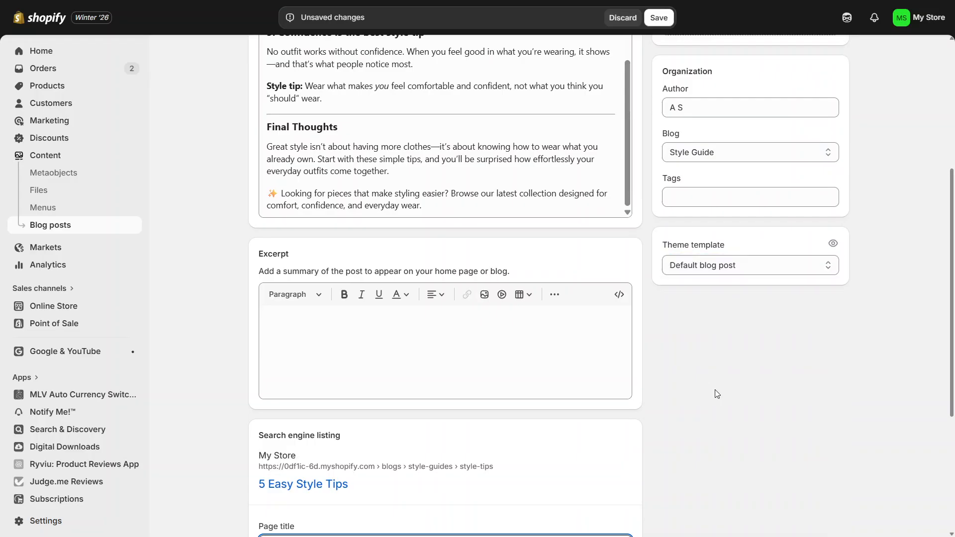
{"action": "left_click", "coordinate": [660, 18]}
{"action": "left_click", "coordinate": [660, 18]}
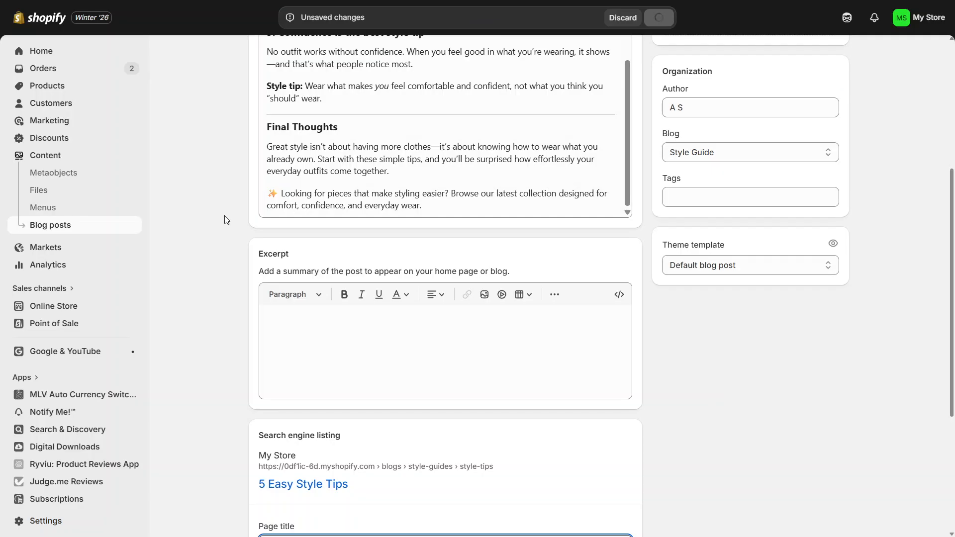
Open the Main Menu and add two menu items labelled "Style Guides" and "5 Easy Style Tips"
{"action": "left_click", "coordinate": [53, 215]}
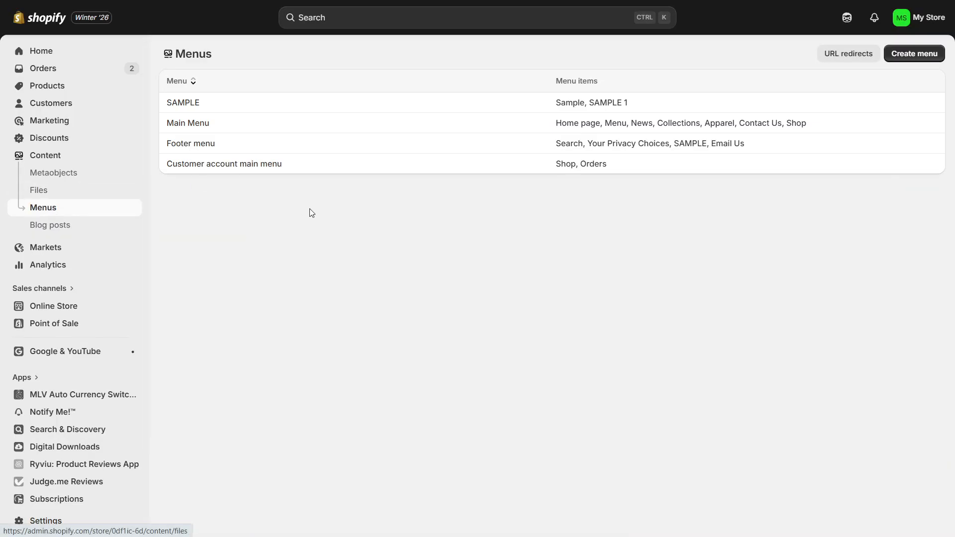
{"action": "left_click", "coordinate": [204, 124]}
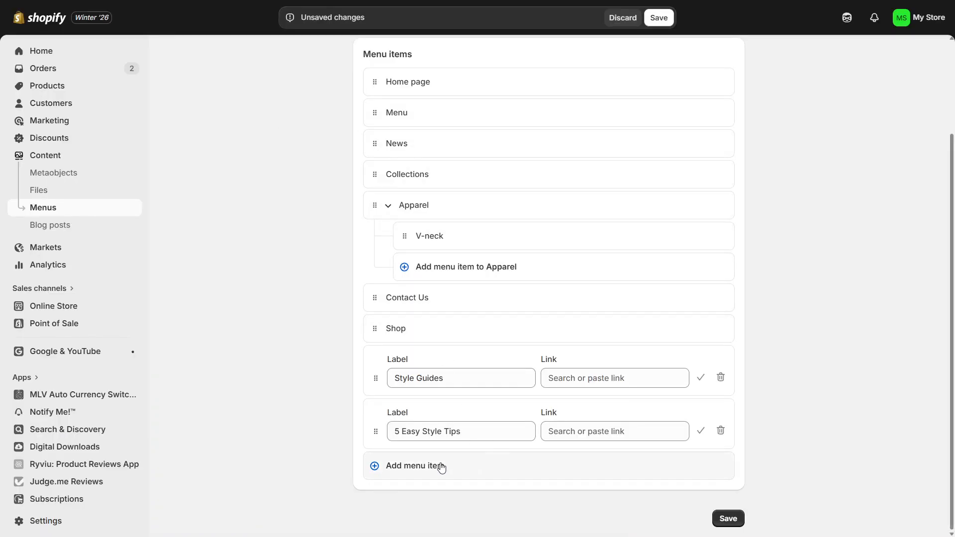
{"action": "triple_click", "coordinate": [480, 377]}
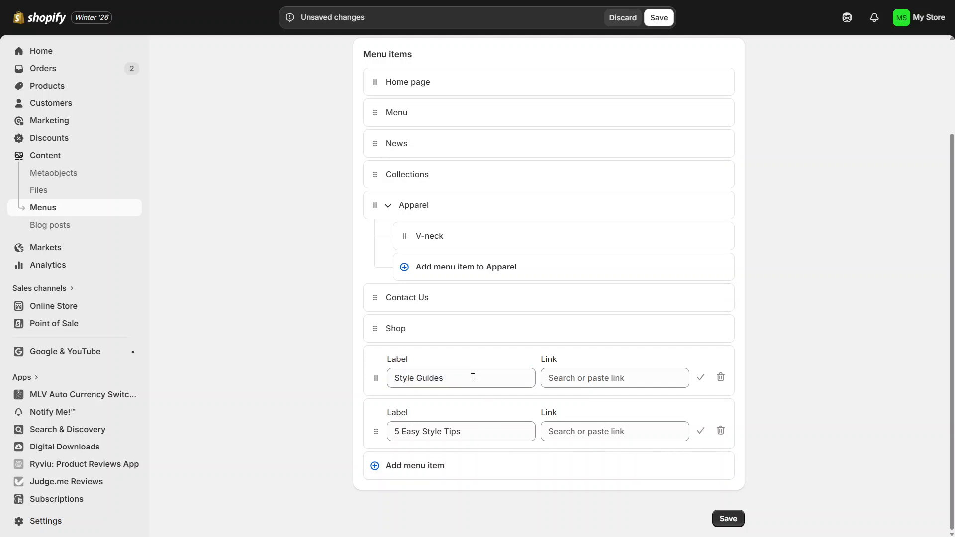
{"action": "triple_click", "coordinate": [472, 378]}
{"action": "left_click", "coordinate": [470, 377]}
{"action": "triple_click", "coordinate": [462, 375]}
{"action": "left_click", "coordinate": [438, 373]}
{"action": "left_click", "coordinate": [451, 375]}
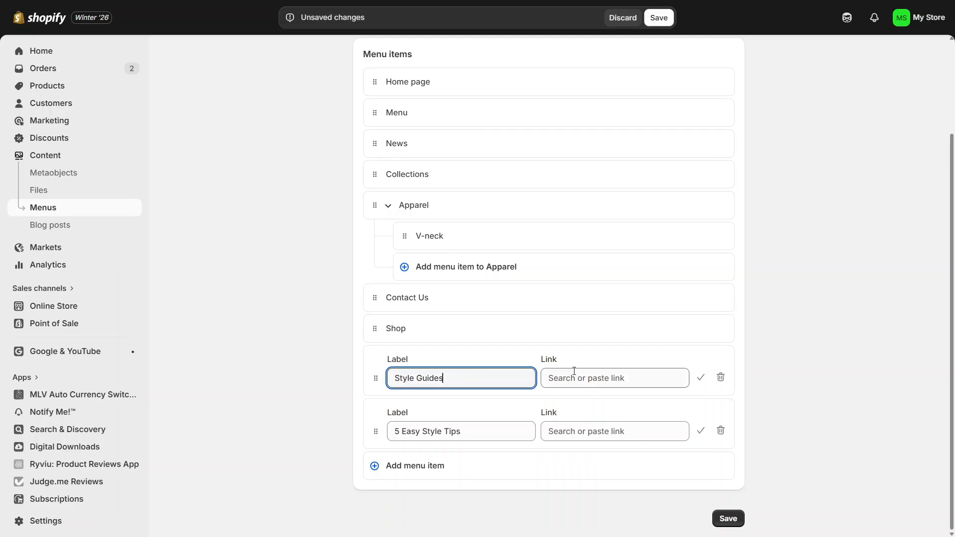
Link the Style Guides menu item to the Style Guides blog
{"action": "left_click", "coordinate": [590, 379]}
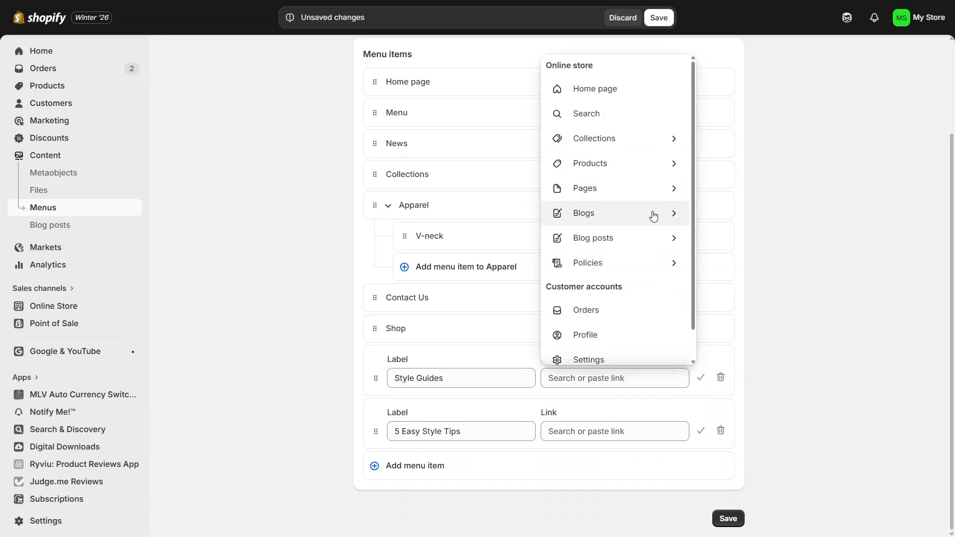
{"action": "left_click", "coordinate": [653, 215]}
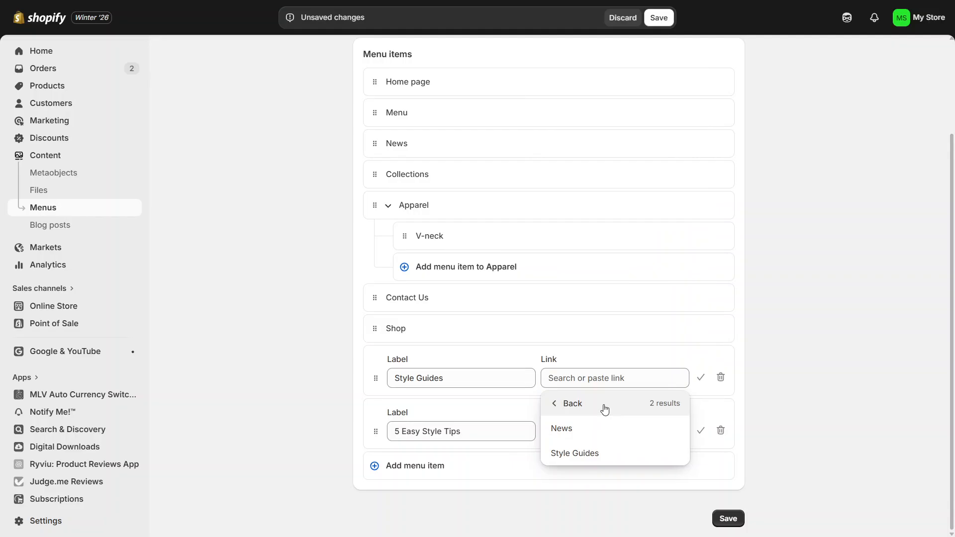
{"action": "left_click", "coordinate": [593, 463]}
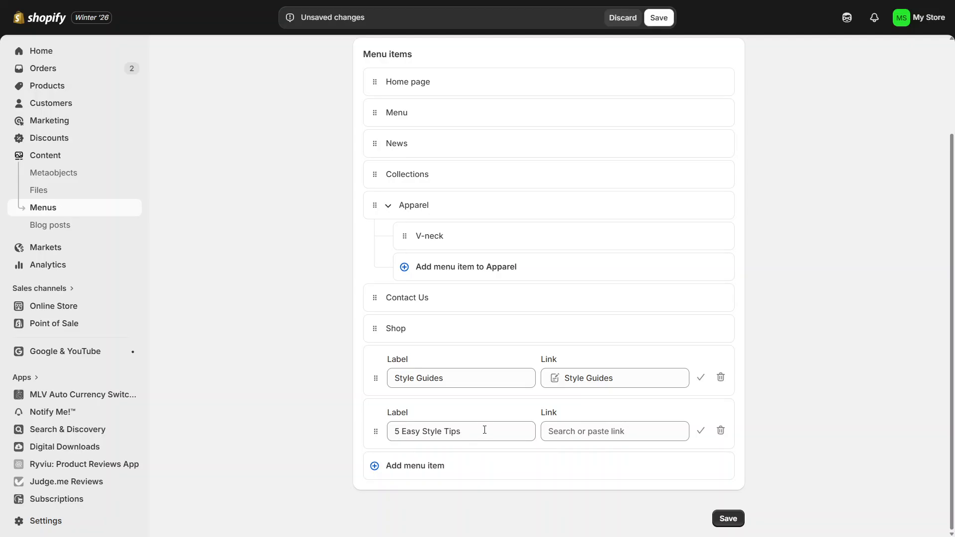
Link the 5 Easy Style Tips menu item to the blog post of the same name and accept the item
{"action": "left_click_drag", "start_coordinate": [400, 428], "coordinate": [597, 426]}
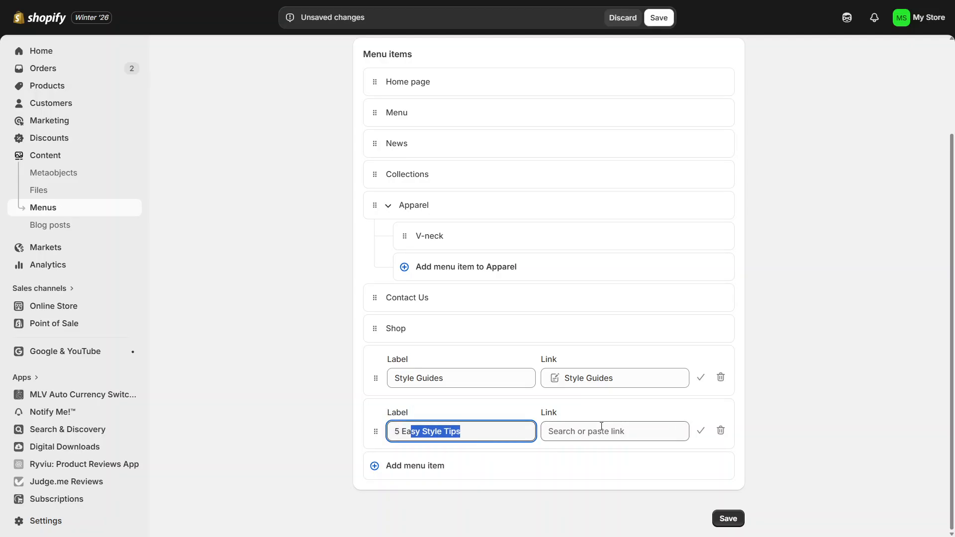
{"action": "left_click", "coordinate": [601, 427]}
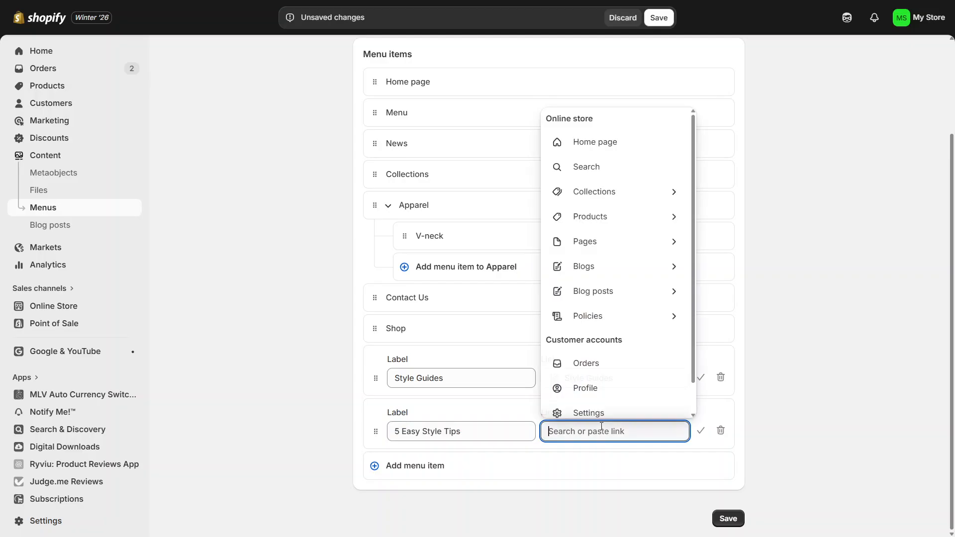
{"action": "left_click", "coordinate": [641, 297]}
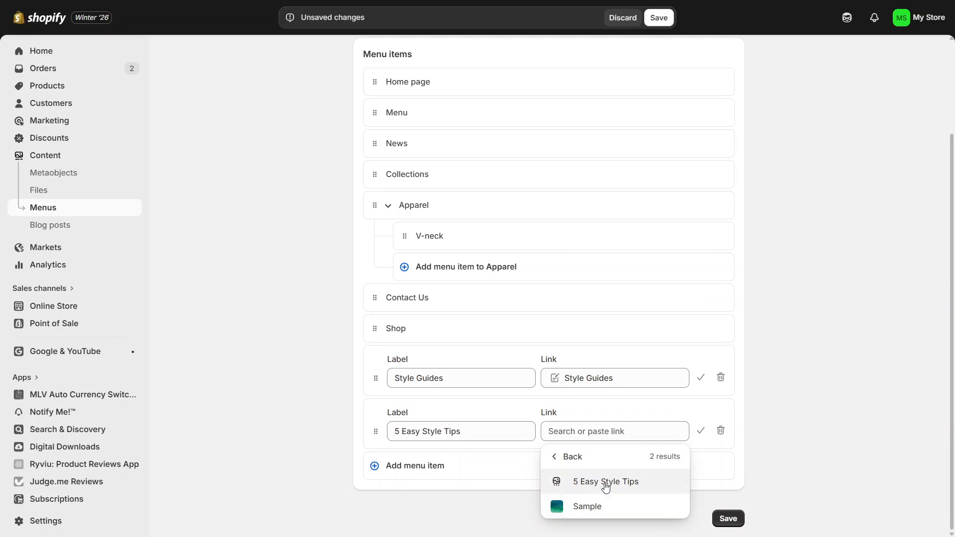
{"action": "left_click", "coordinate": [605, 481]}
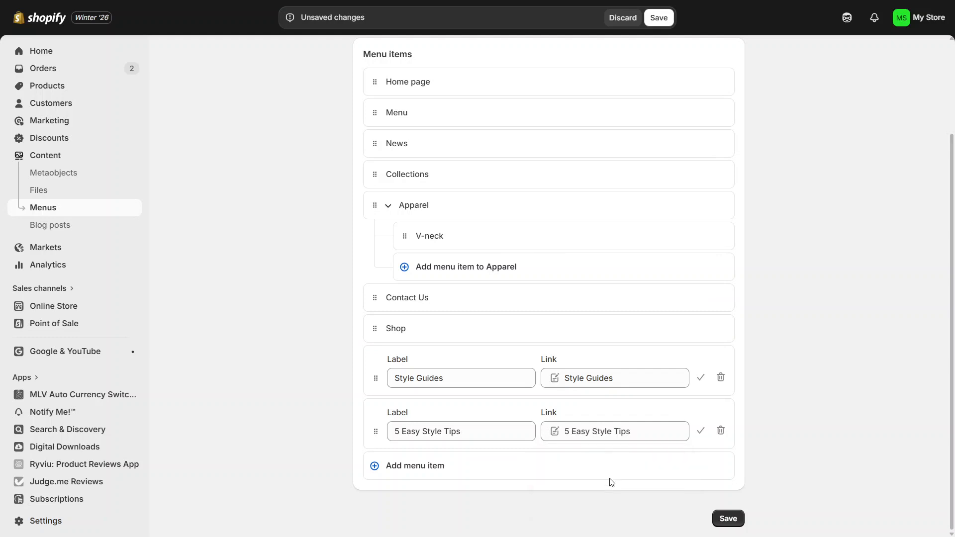
{"action": "left_click", "coordinate": [700, 432]}
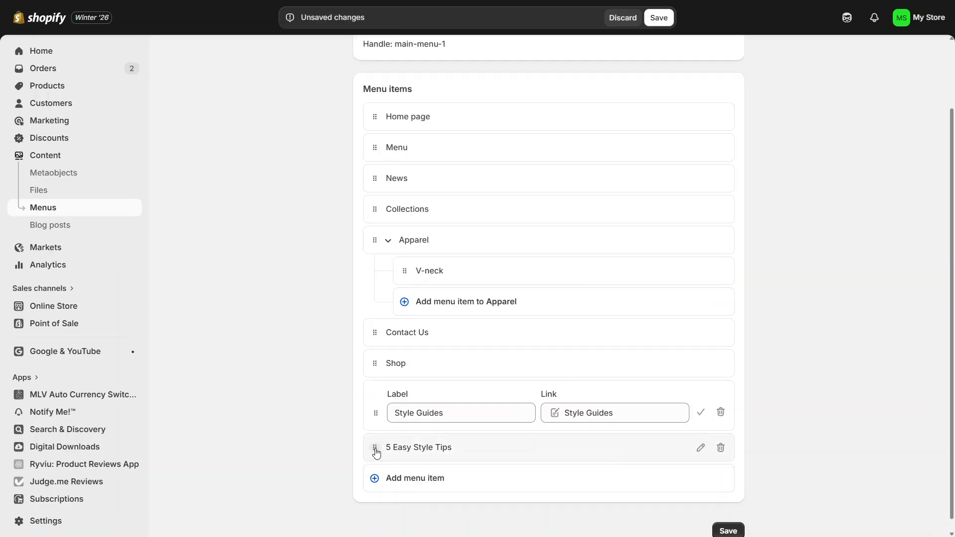
Nest the 5 Easy Style Tips item under Style Guides and save the Main Menu
{"action": "left_click_drag", "start_coordinate": [375, 451], "coordinate": [432, 445]}
{"action": "left_click", "coordinate": [436, 480]}
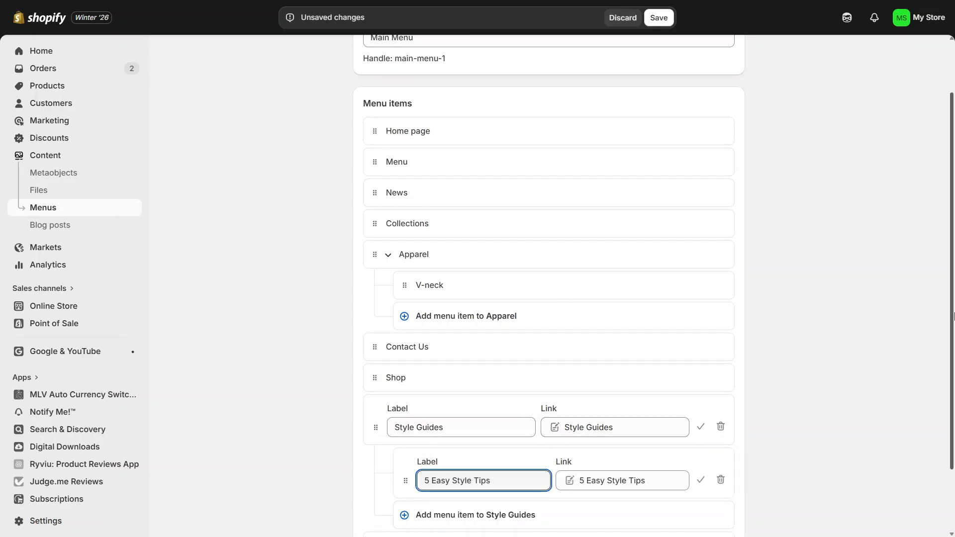
{"action": "left_click_drag", "start_coordinate": [953, 406], "coordinate": [953, 468]}
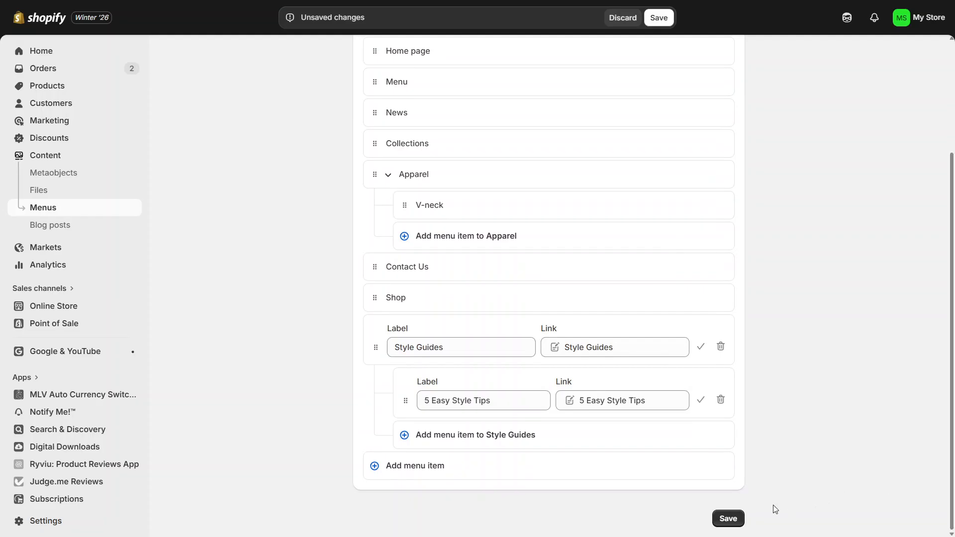
{"action": "left_click", "coordinate": [736, 517]}
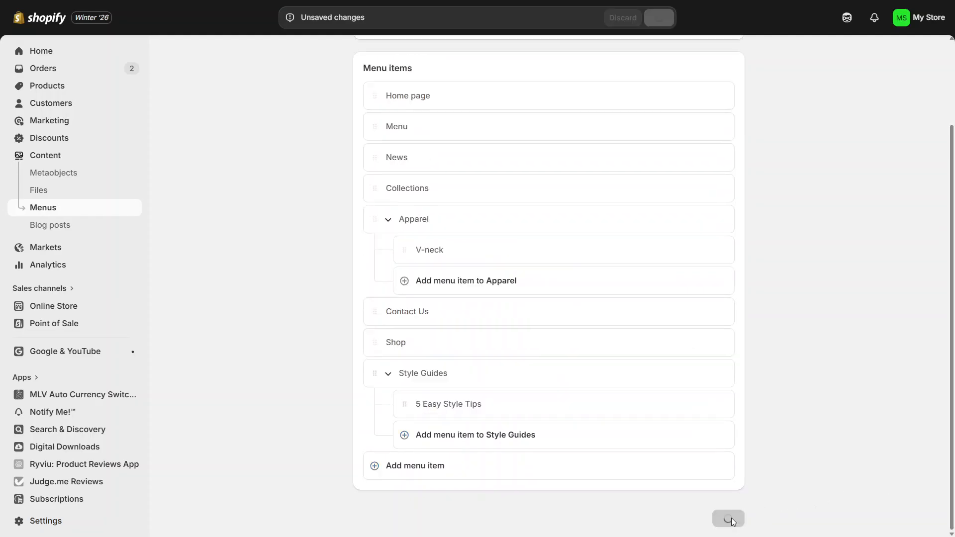